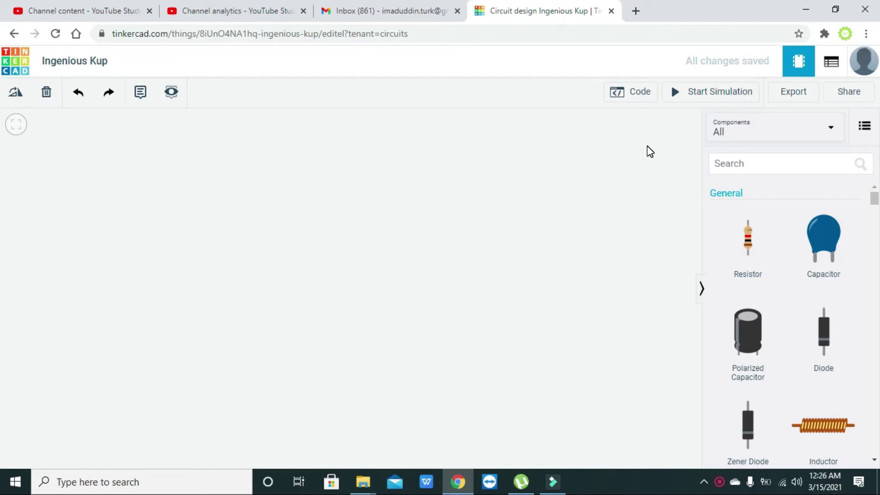
Step: Search the components for 'battery' and drag a 9V Battery onto the canvas
{"action": "left_click", "coordinate": [745, 164]}
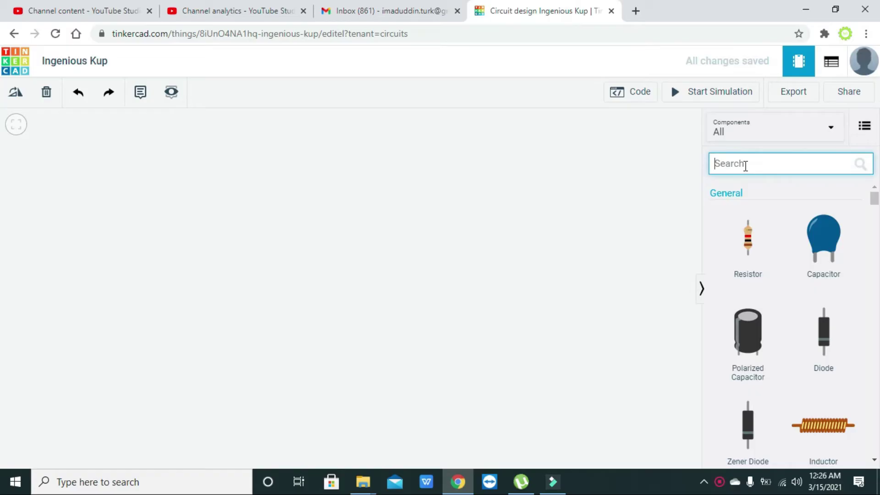
{"action": "type", "text": "9v"}
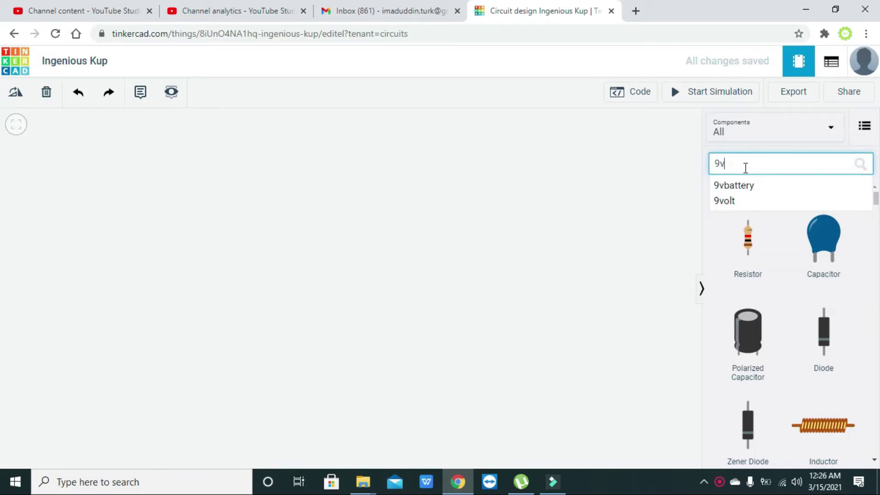
{"action": "left_click", "coordinate": [742, 185]}
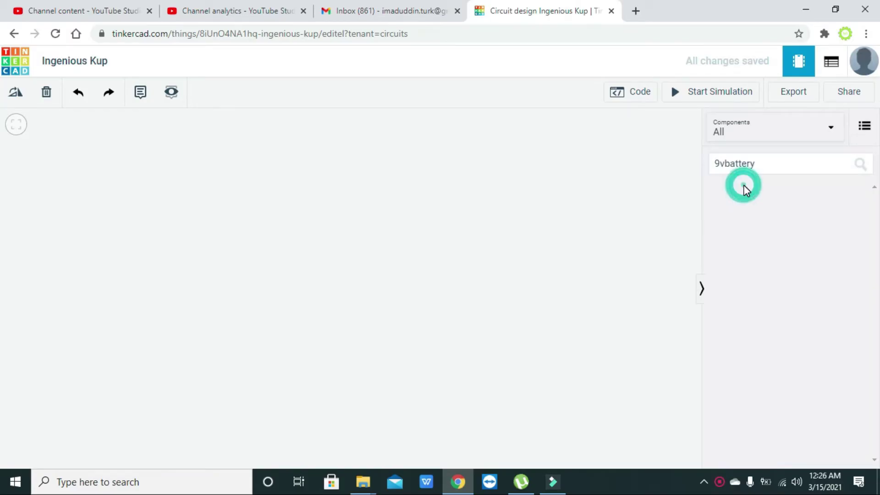
{"action": "left_click", "coordinate": [724, 161]}
{"action": "key", "text": "BackSpace"}
{"action": "key", "text": "BackSpace"}
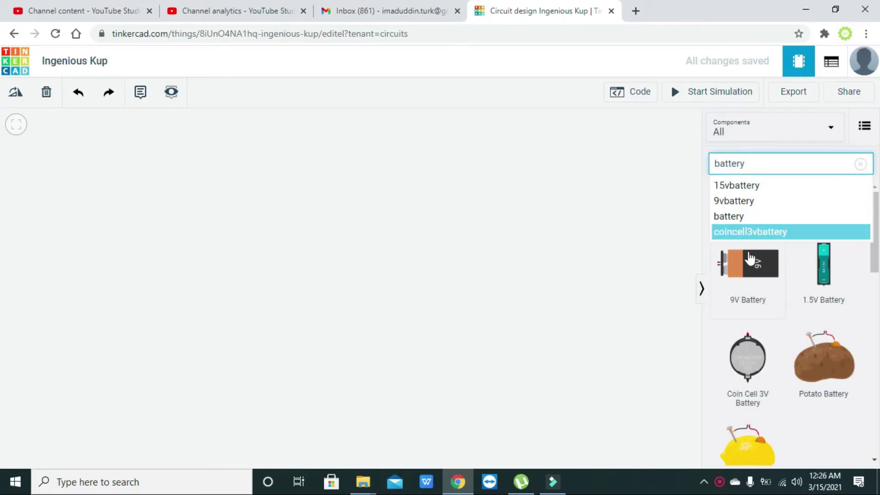
{"action": "mouse_move", "coordinate": [750, 267]}
{"action": "left_mouse_down"}
{"action": "mouse_move", "coordinate": [654, 251]}
{"action": "mouse_move", "coordinate": [230, 264]}
{"action": "left_mouse_up"}
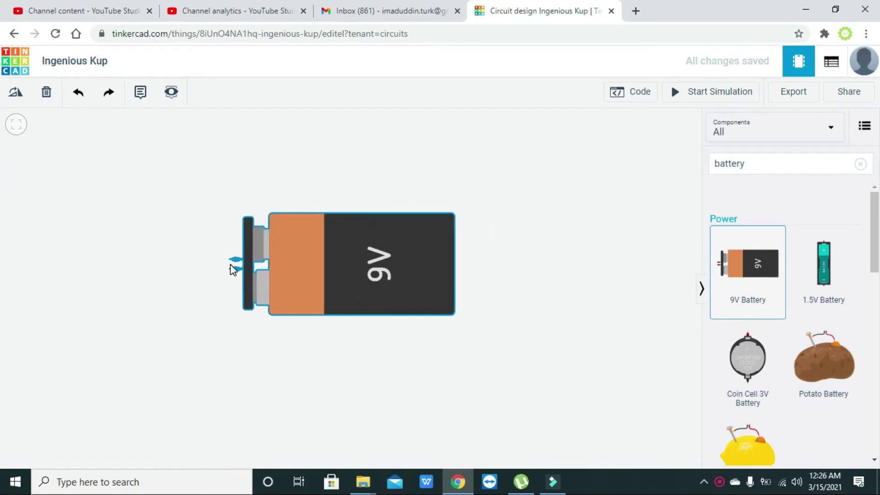
{"action": "left_click_drag", "start_coordinate": [364, 288], "coordinate": [289, 319]}
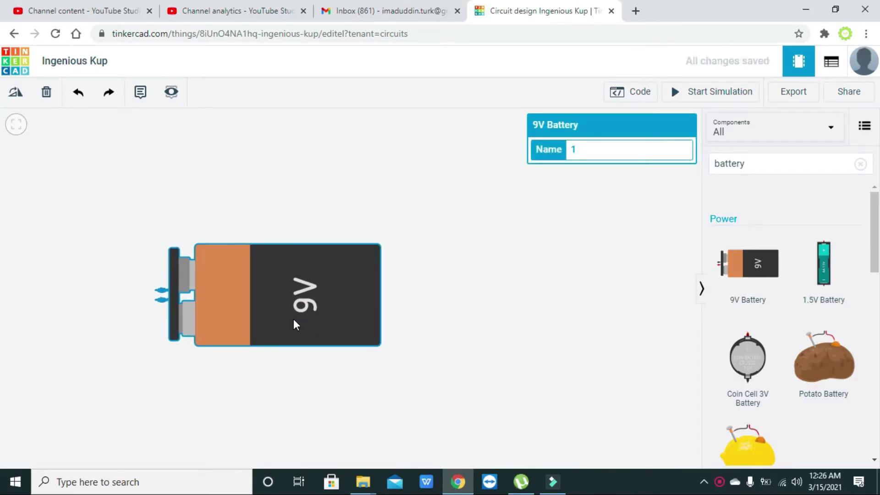
{"action": "left_click", "coordinate": [385, 299]}
Step: Rotate the 9V battery upright with terminals on top and position it
{"action": "left_click", "coordinate": [311, 291]}
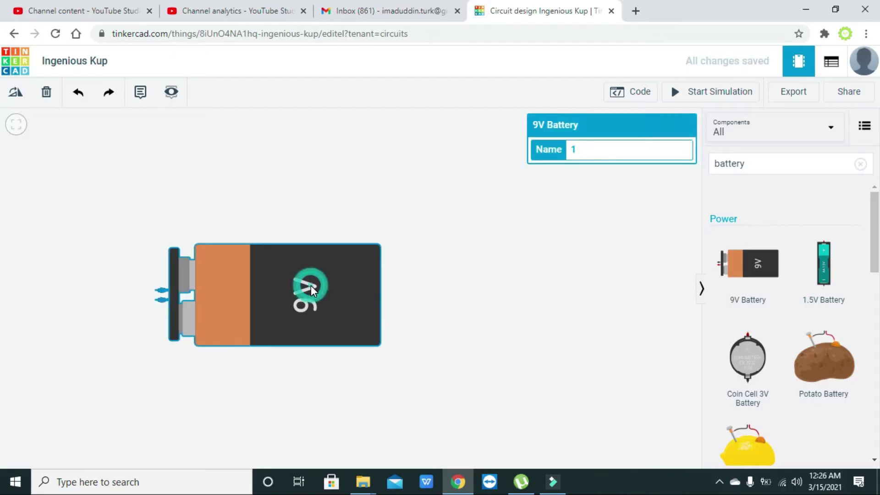
{"action": "left_click", "coordinate": [104, 97]}
{"action": "left_click", "coordinate": [257, 301]}
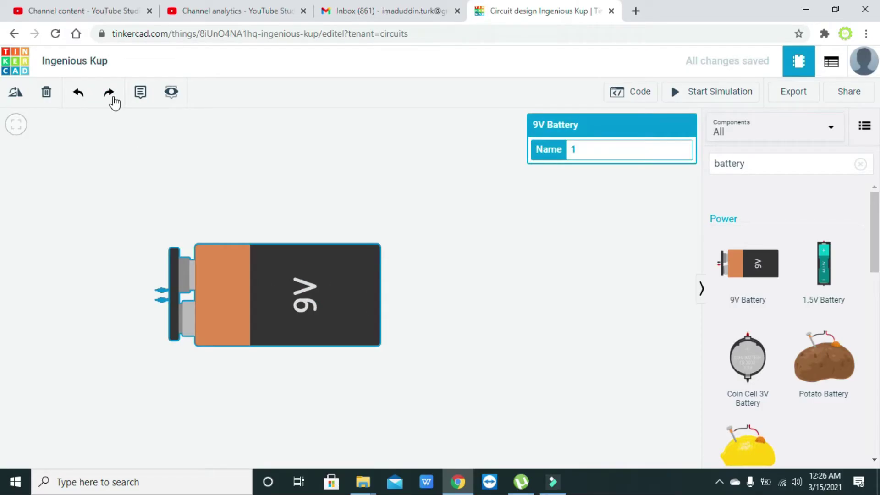
{"action": "left_click", "coordinate": [17, 92]}
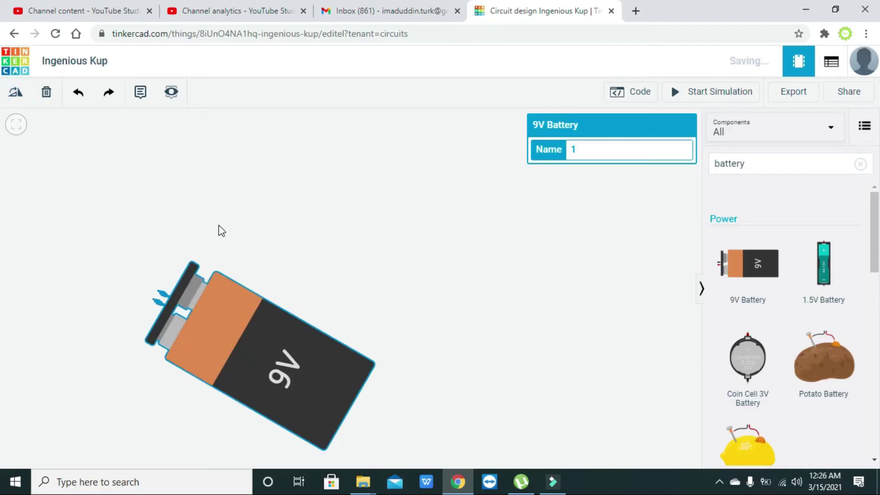
{"action": "left_click", "coordinate": [14, 97]}
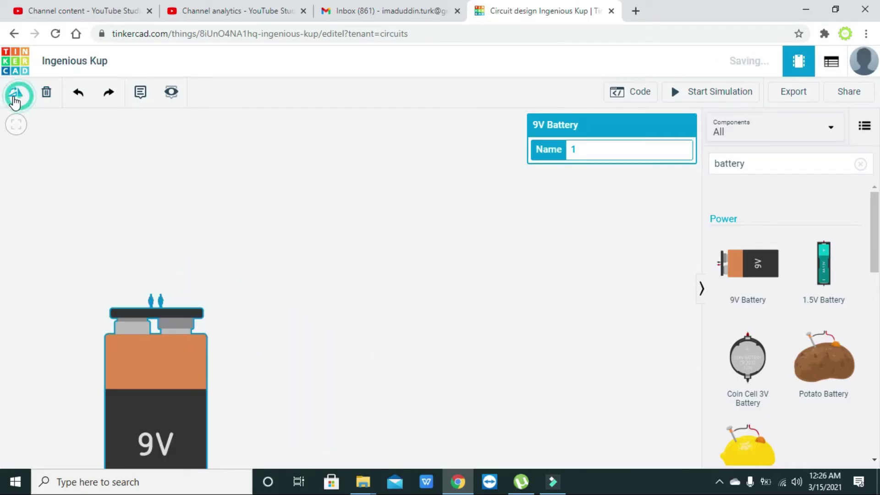
{"action": "left_click_drag", "start_coordinate": [177, 356], "coordinate": [265, 268]}
{"action": "left_click", "coordinate": [407, 301]}
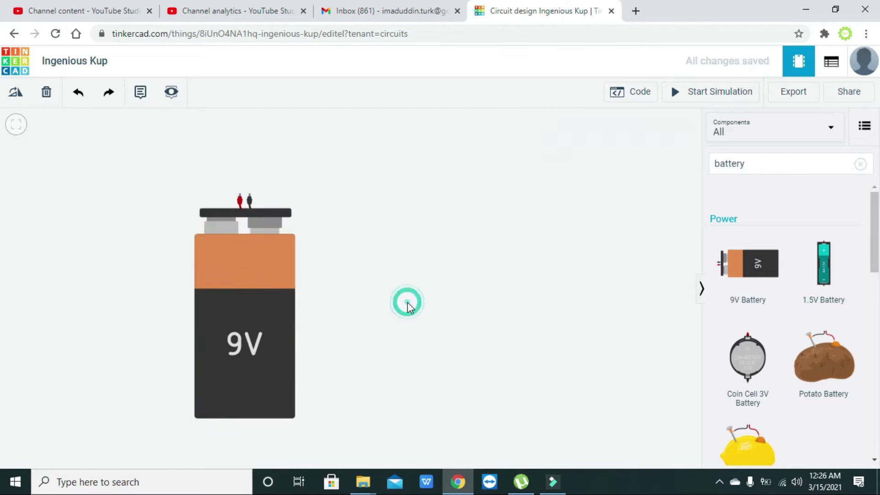
{"action": "left_click_drag", "start_coordinate": [259, 283], "coordinate": [258, 265]}
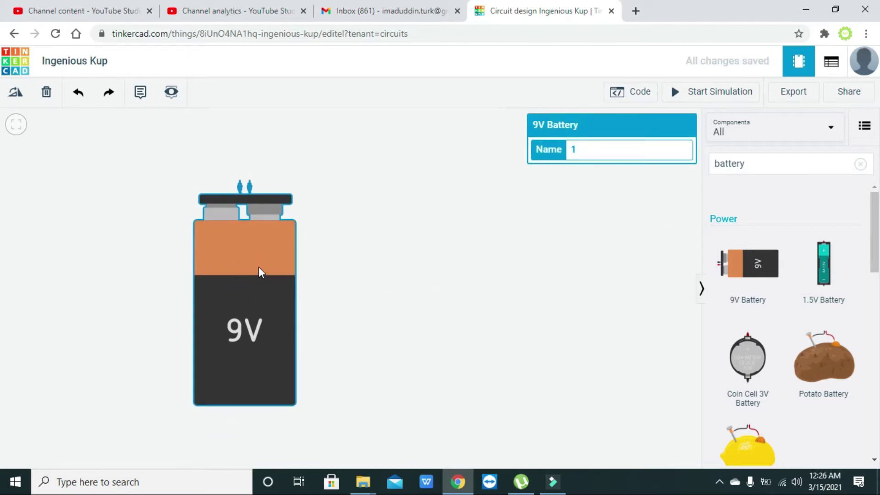
{"action": "left_click", "coordinate": [371, 271]}
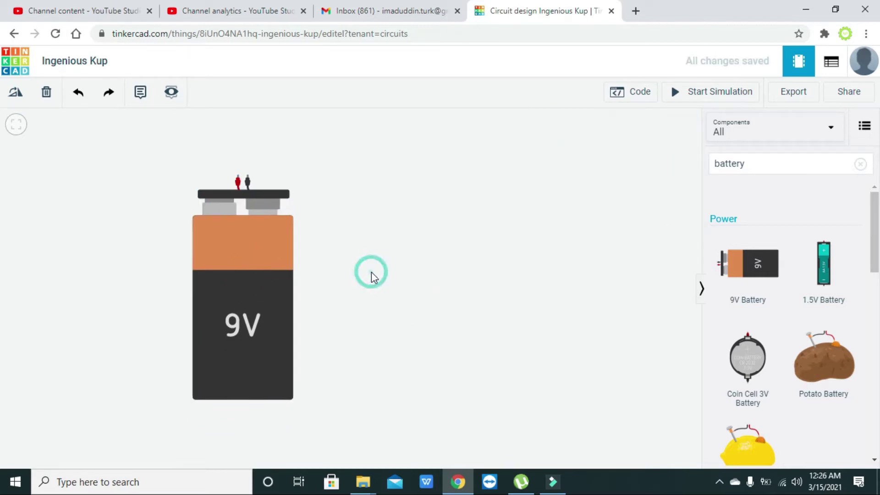
Step: Search '7805' and place the LM7805 5V regulator up and right of the battery
{"action": "double_click", "coordinate": [766, 169]}
{"action": "left_click", "coordinate": [766, 168]}
{"action": "double_click", "coordinate": [743, 168]}
{"action": "left_click", "coordinate": [748, 166]}
{"action": "key", "text": "BackSpace"}
{"action": "key", "text": "BackSpace"}
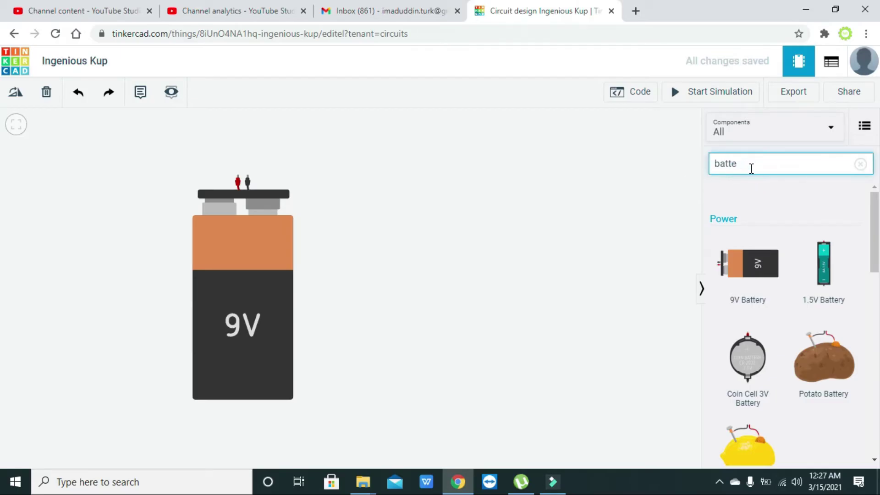
{"action": "key", "text": "BackSpace"}
{"action": "key", "text": "BackSpace"}
{"action": "key", "text": "BackSpace"}
{"action": "key", "text": "BackSpace"}
{"action": "key", "text": "BackSpace"}
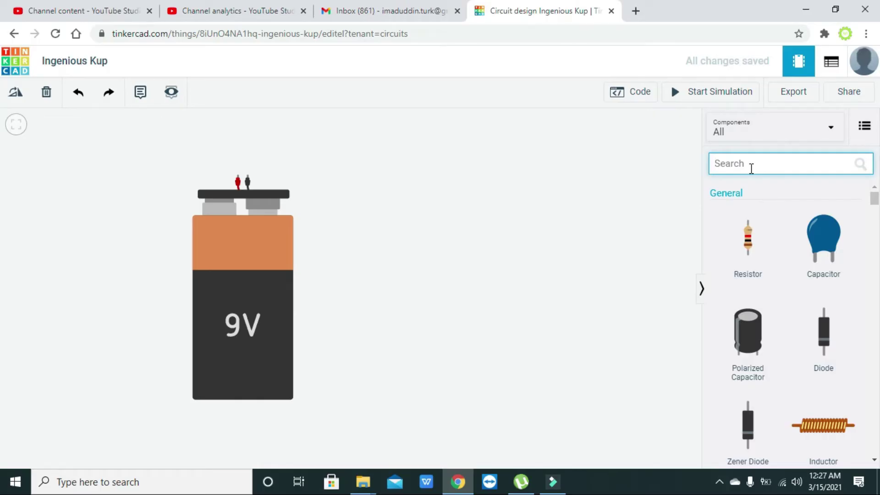
{"action": "type", "text": "7805"}
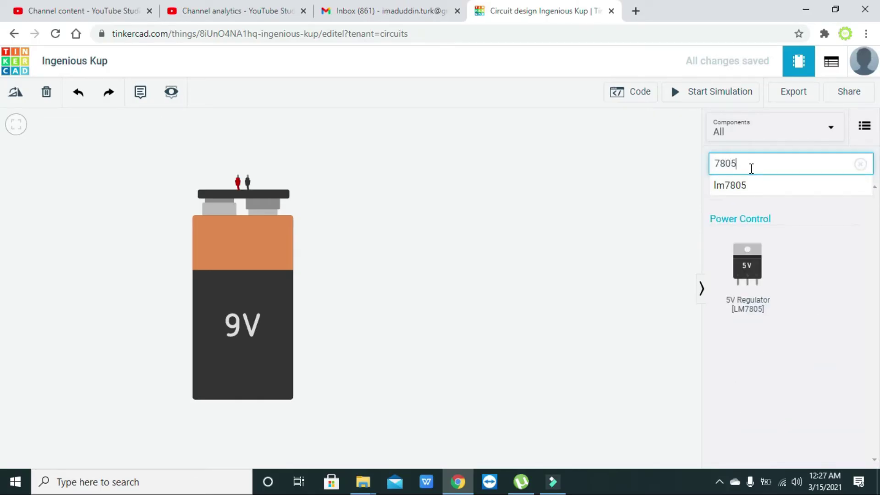
{"action": "mouse_move", "coordinate": [747, 273]}
{"action": "left_mouse_down"}
{"action": "mouse_move", "coordinate": [460, 223]}
{"action": "mouse_move", "coordinate": [420, 184]}
{"action": "left_mouse_up"}
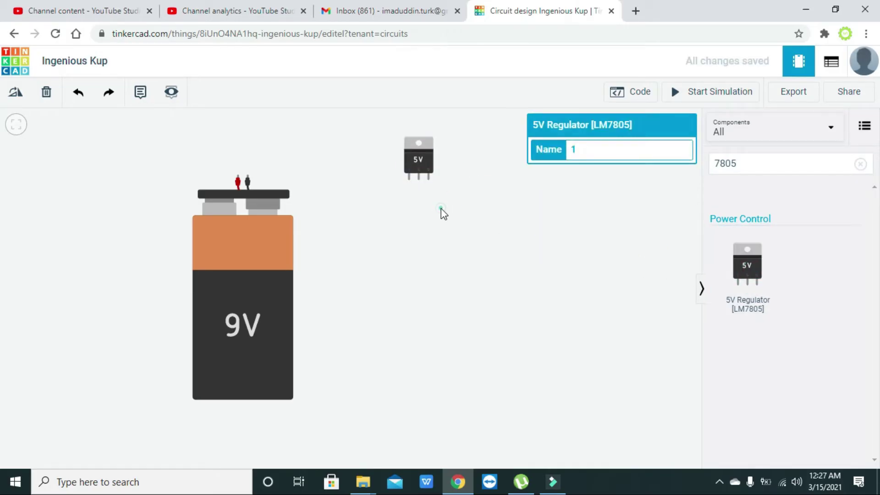
{"action": "left_click", "coordinate": [441, 208]}
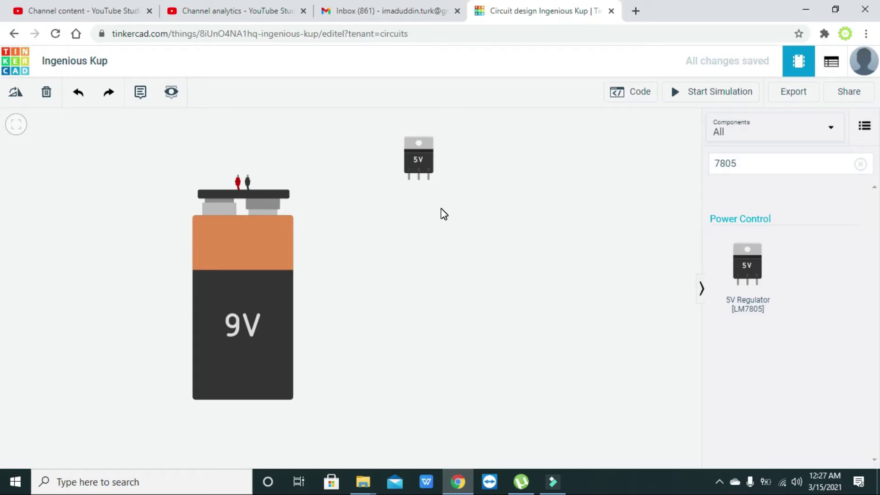
{"action": "left_click_drag", "start_coordinate": [422, 163], "coordinate": [415, 147]}
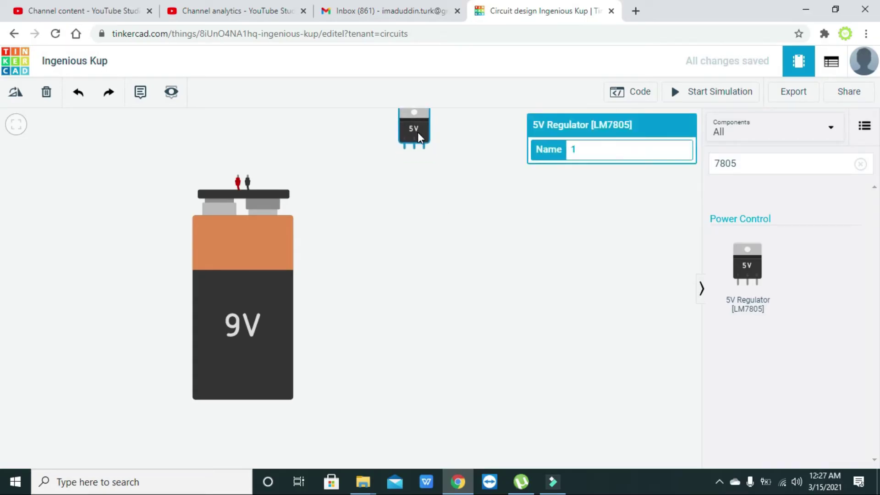
{"action": "left_click", "coordinate": [419, 168]}
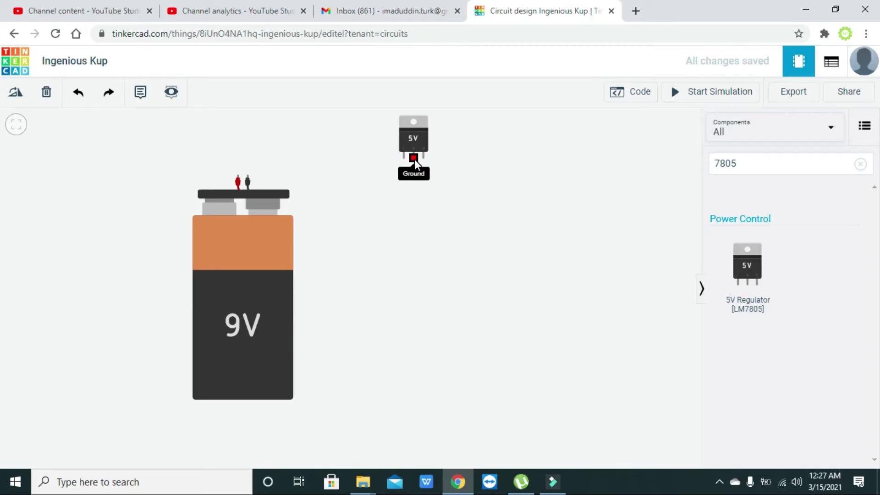
Step: Wire regulator Ground to battery negative and regulator In to battery positive, with bends
{"action": "left_click", "coordinate": [415, 159]}
{"action": "left_click", "coordinate": [248, 175]}
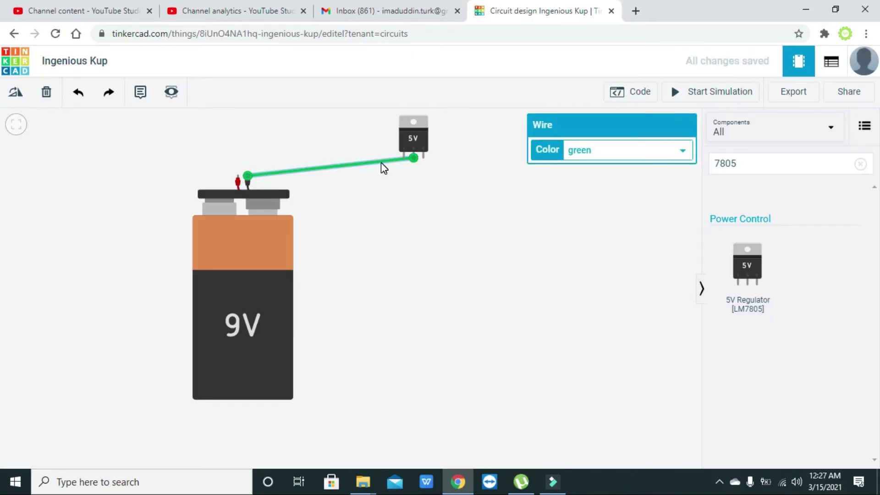
{"action": "left_click_drag", "start_coordinate": [381, 163], "coordinate": [414, 172]}
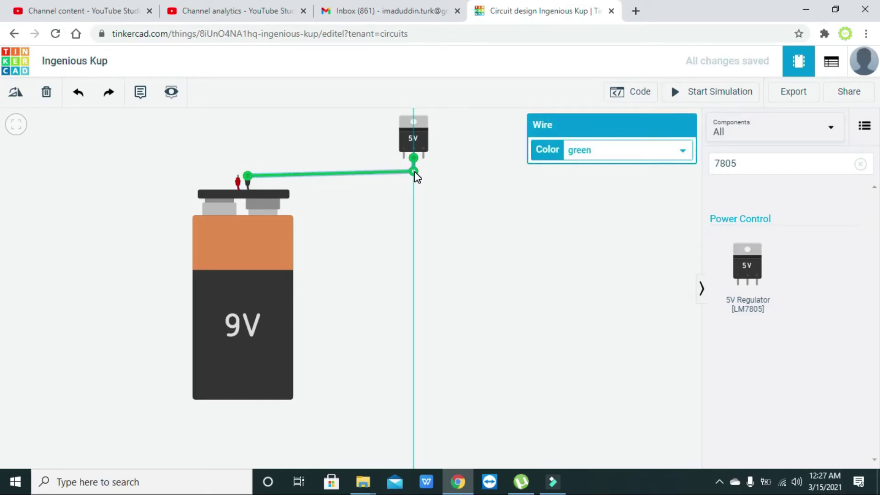
{"action": "left_click", "coordinate": [438, 190]}
{"action": "left_click", "coordinate": [405, 157]}
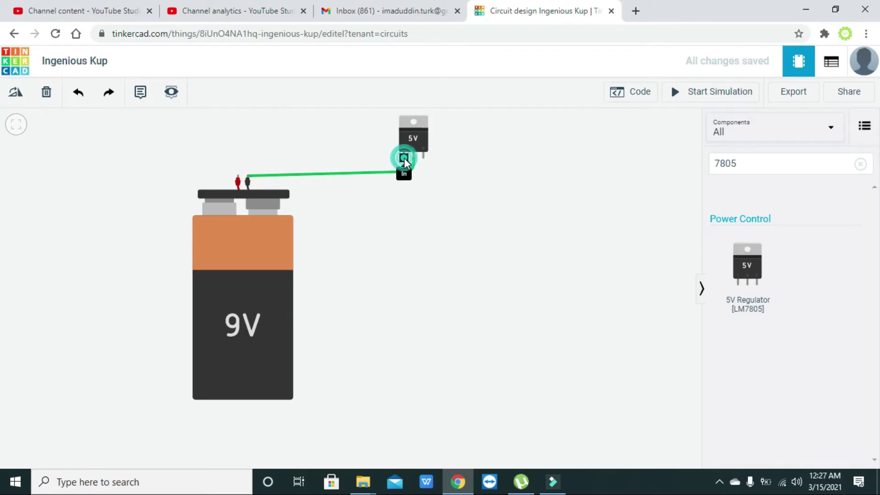
{"action": "left_click", "coordinate": [237, 175]}
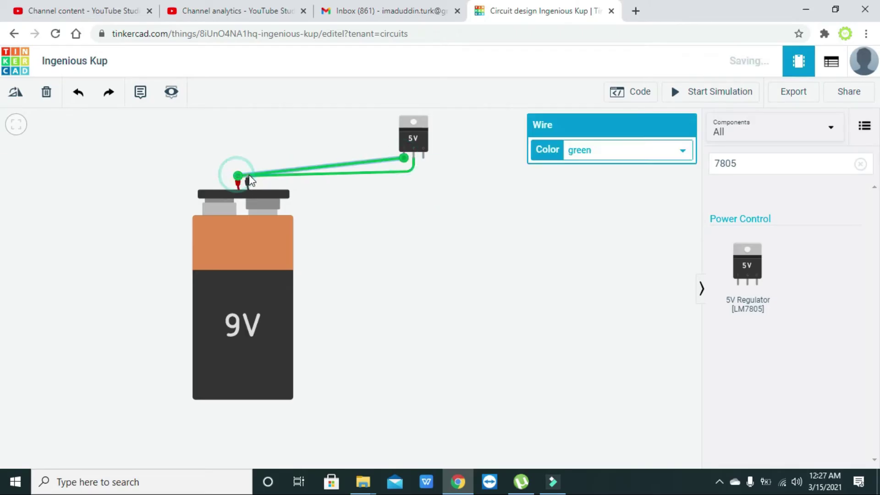
{"action": "left_click_drag", "start_coordinate": [256, 173], "coordinate": [238, 165]}
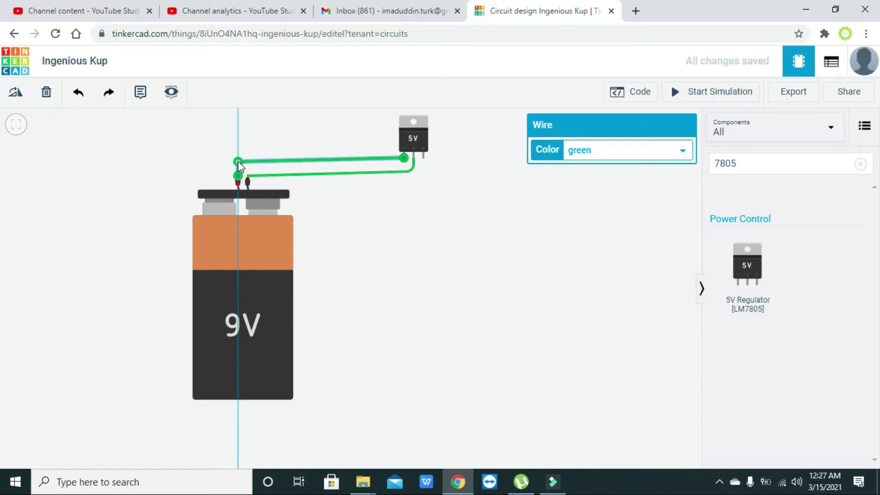
{"action": "left_click", "coordinate": [414, 244]}
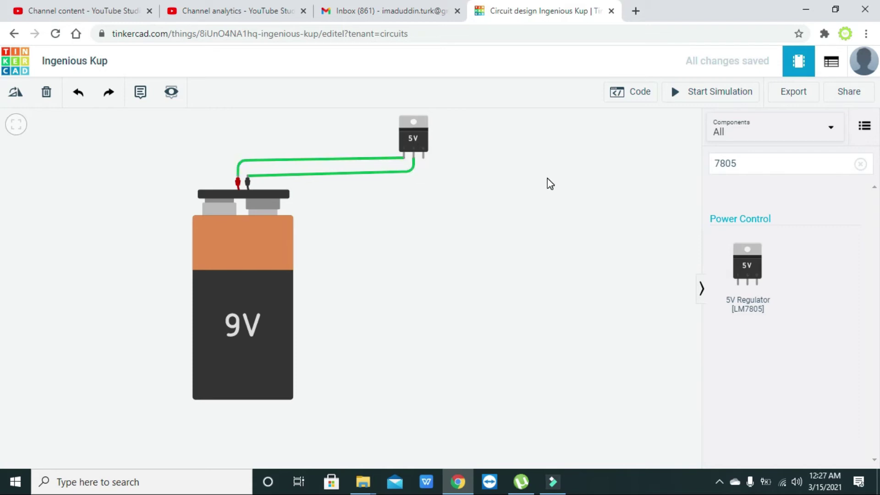
Step: Search 'multimeter' and place a multimeter up and left, beside the battery
{"action": "left_click", "coordinate": [792, 168]}
{"action": "key", "text": "BackSpace"}
{"action": "key", "text": "BackSpace"}
{"action": "key", "text": "BackSpace"}
{"action": "key", "text": "BackSpace"}
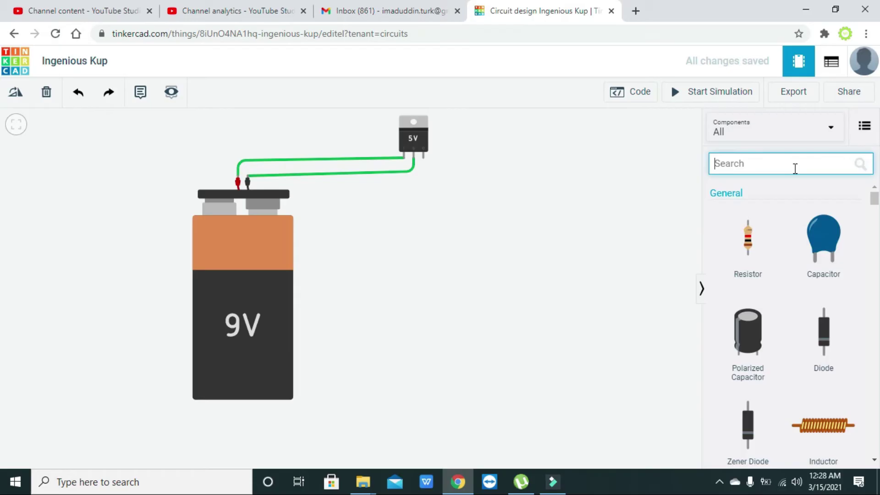
{"action": "type", "text": "multim"}
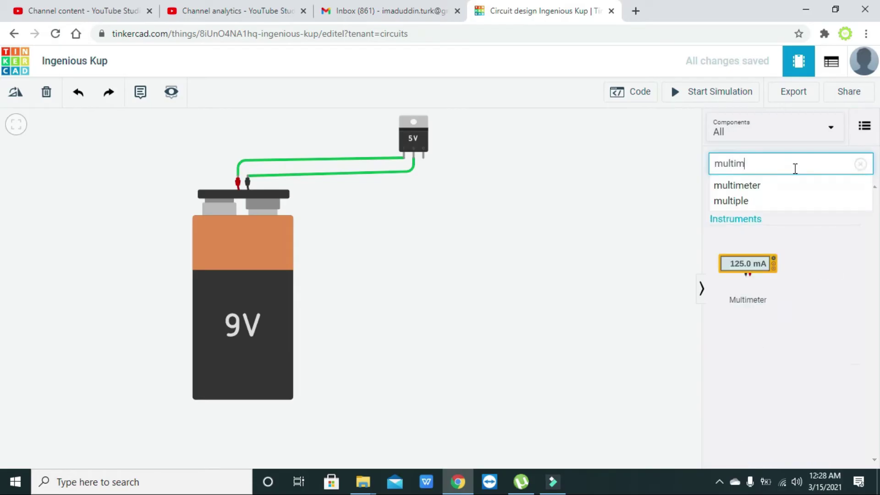
{"action": "type", "text": "e"}
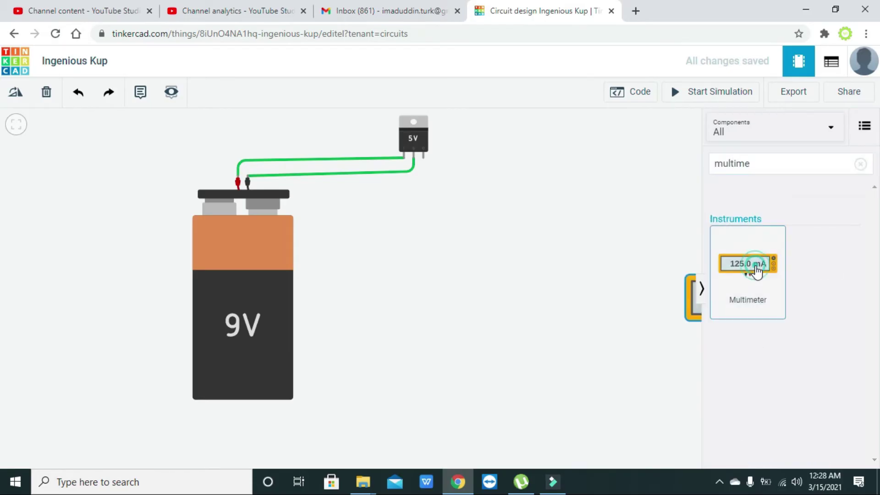
{"action": "left_click_drag", "start_coordinate": [751, 265], "coordinate": [560, 175]}
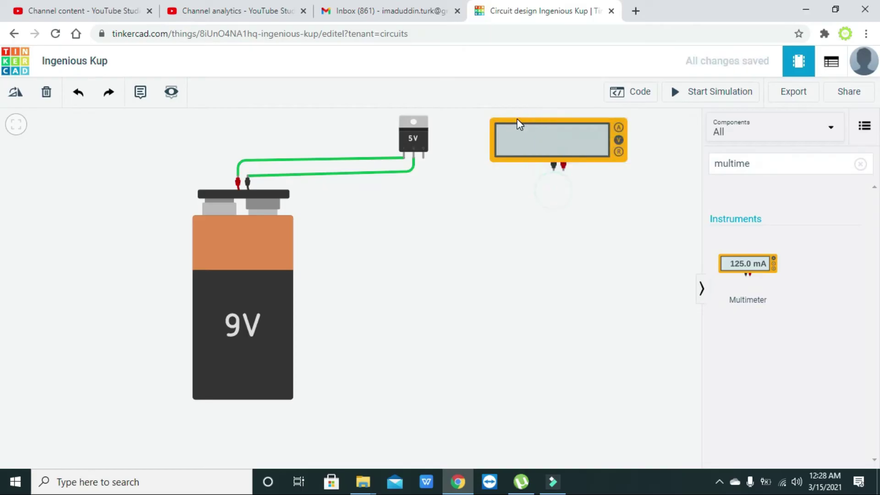
{"action": "left_click_drag", "start_coordinate": [516, 120], "coordinate": [97, 125]}
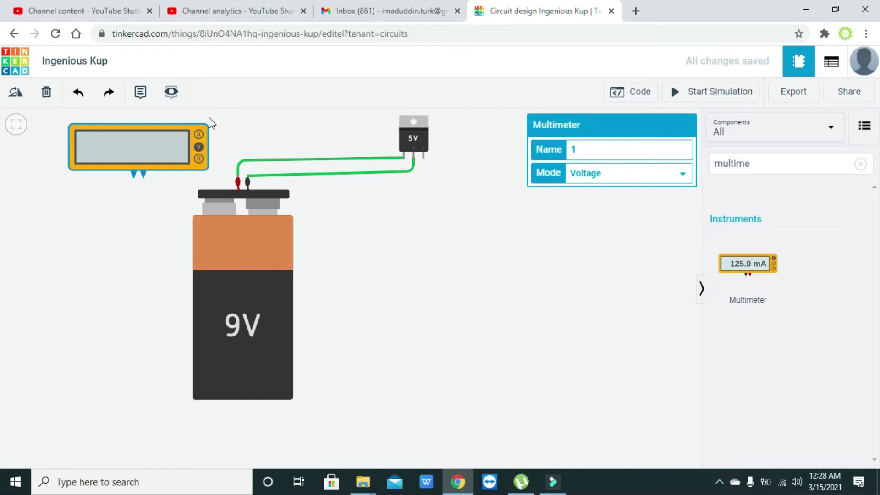
{"action": "left_click_drag", "start_coordinate": [211, 120], "coordinate": [334, 150]}
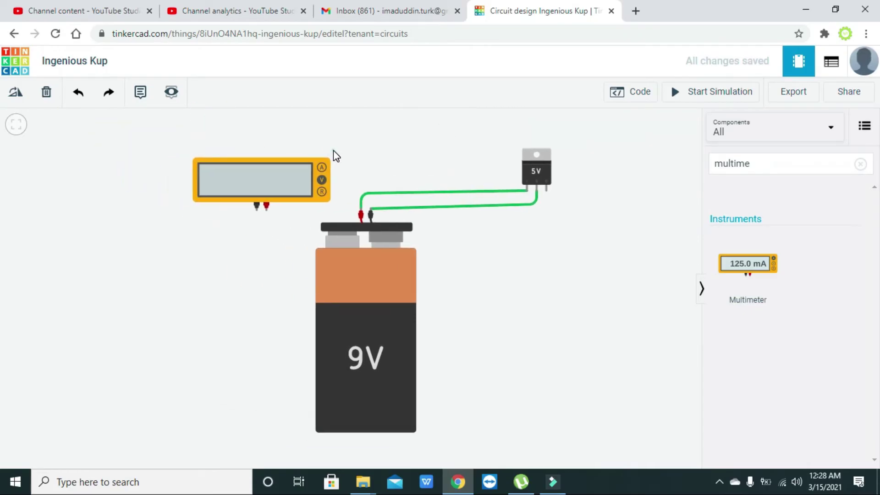
{"action": "left_click_drag", "start_coordinate": [290, 182], "coordinate": [255, 144]}
{"action": "left_click", "coordinate": [385, 162]}
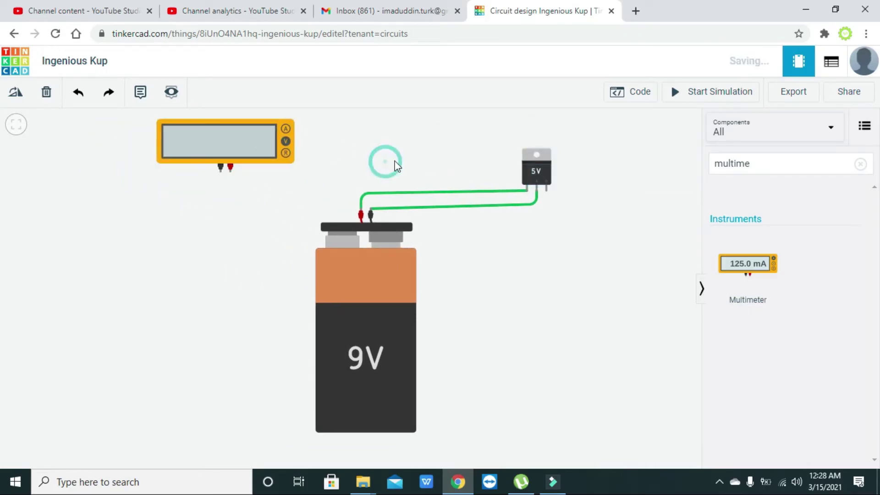
Step: Shift the battery and regulator left, retidy the lower regulator wire, and begin the red-probe wire
{"action": "left_click_drag", "start_coordinate": [376, 283], "coordinate": [352, 285]}
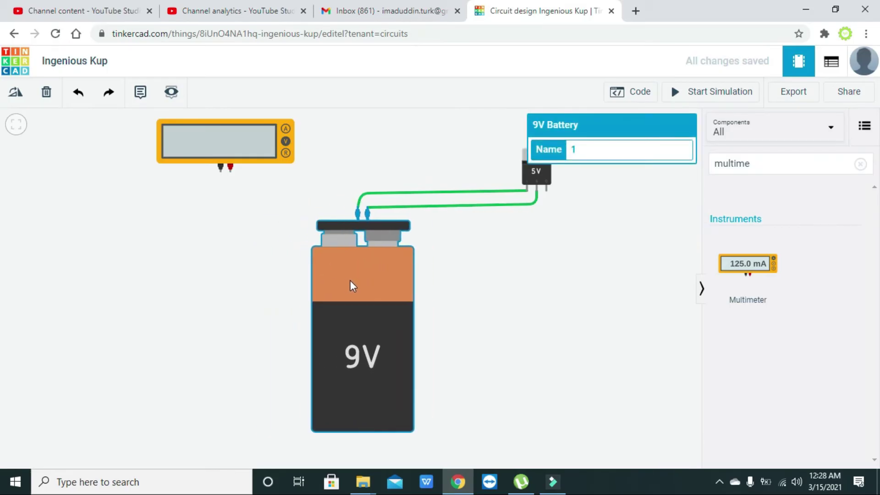
{"action": "left_click_drag", "start_coordinate": [531, 174], "coordinate": [507, 175]}
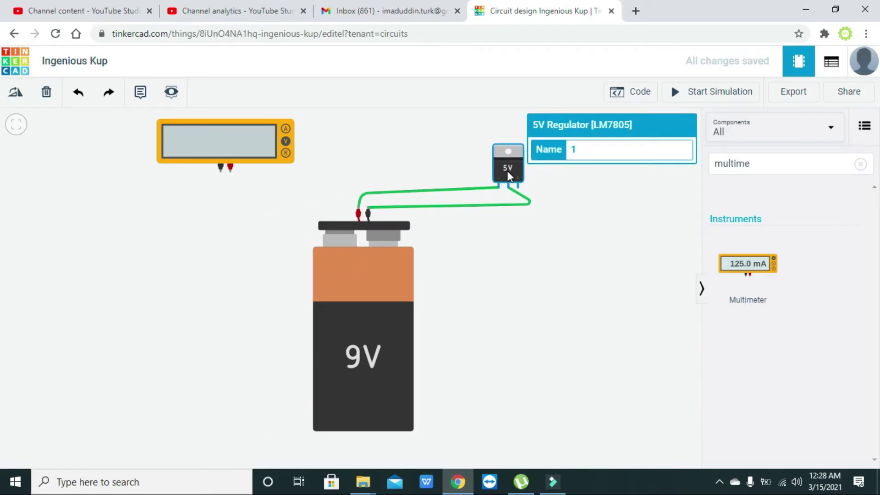
{"action": "left_click", "coordinate": [529, 202]}
{"action": "left_click_drag", "start_coordinate": [528, 205], "coordinate": [507, 206]}
{"action": "left_click", "coordinate": [506, 224]}
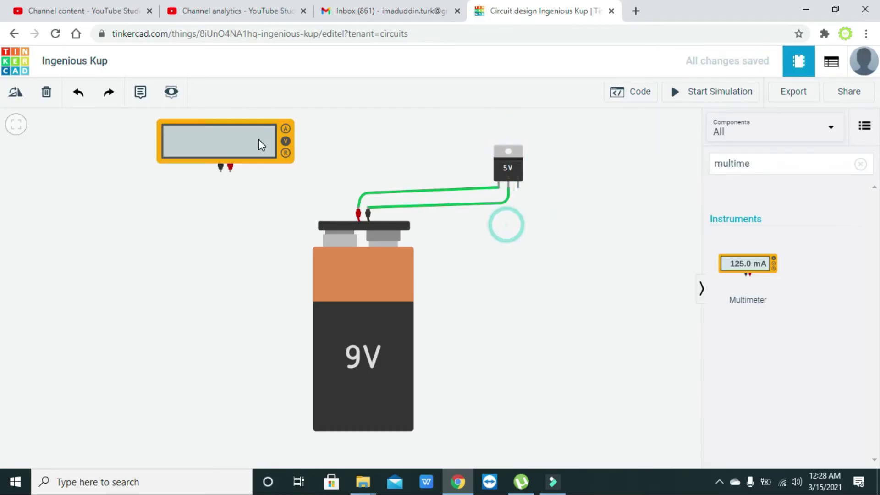
{"action": "left_click", "coordinate": [230, 171]}
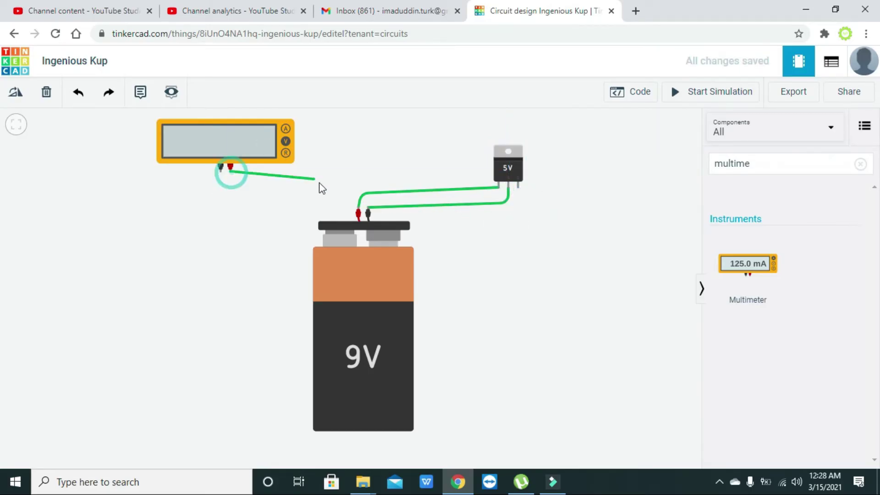
Step: Connect the multimeter's red and black probes to battery positive and negative, with bends
{"action": "left_click", "coordinate": [357, 208]}
{"action": "left_click", "coordinate": [220, 168]}
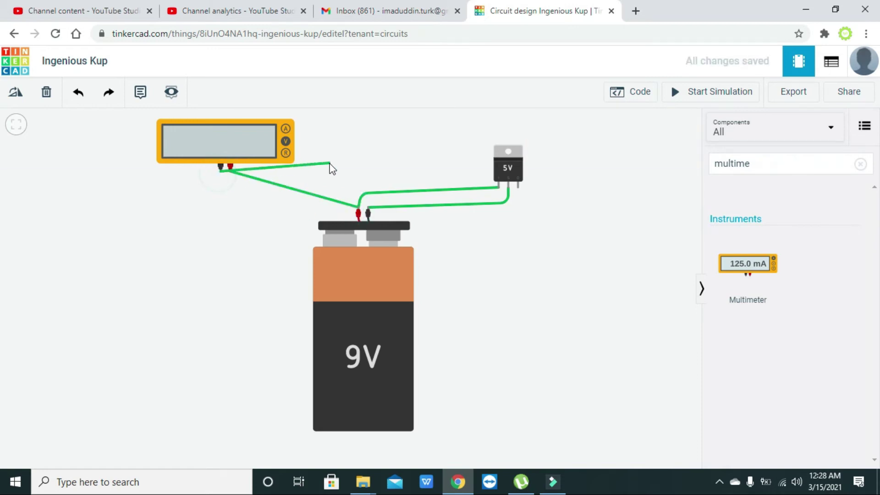
{"action": "left_click", "coordinate": [370, 208]}
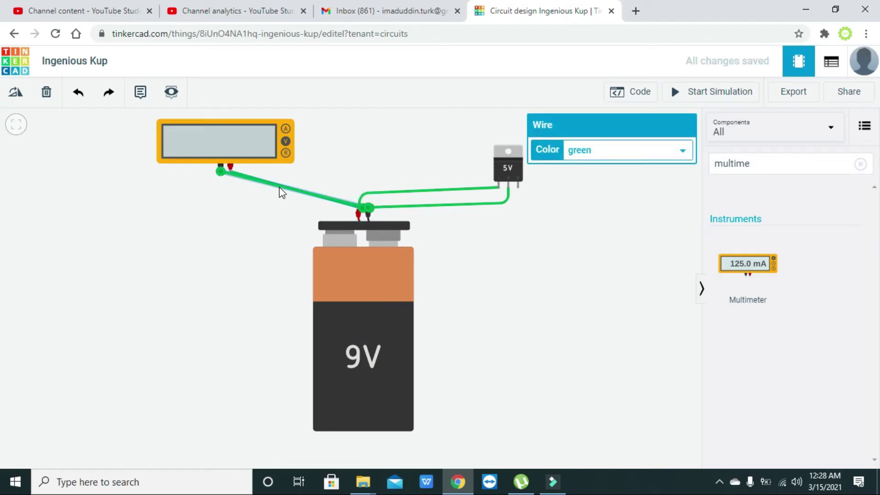
{"action": "left_click_drag", "start_coordinate": [279, 187], "coordinate": [220, 206]}
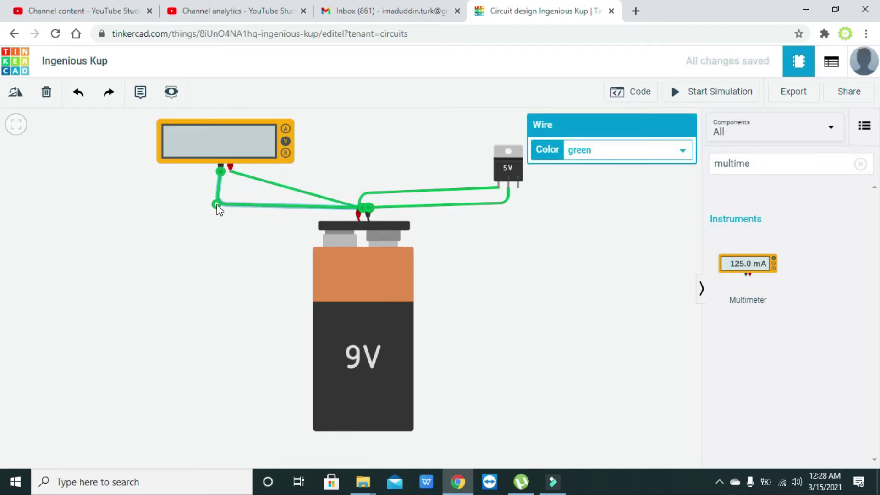
{"action": "left_click", "coordinate": [272, 187]}
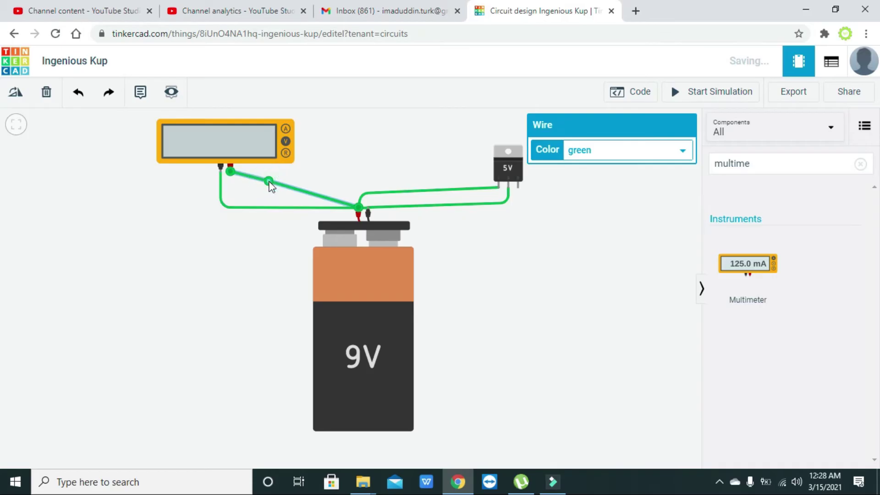
{"action": "left_click_drag", "start_coordinate": [271, 186], "coordinate": [232, 196]}
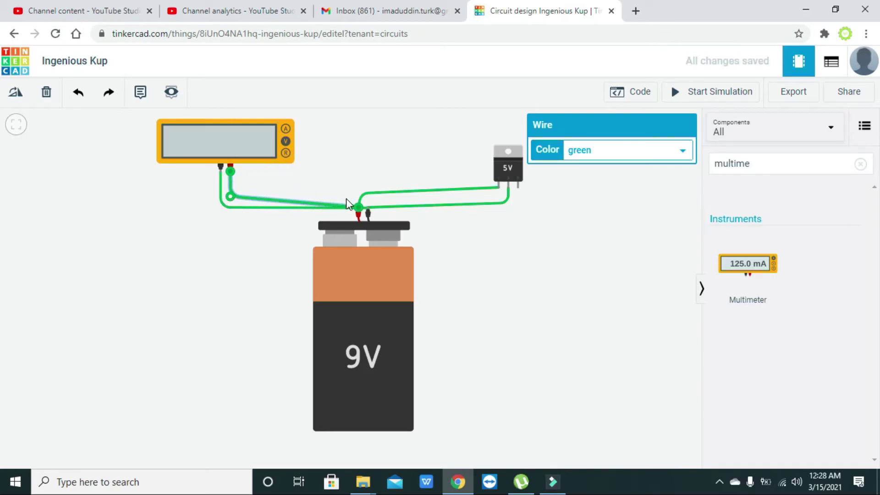
{"action": "left_click", "coordinate": [333, 203]}
{"action": "left_click_drag", "start_coordinate": [333, 203], "coordinate": [355, 196]}
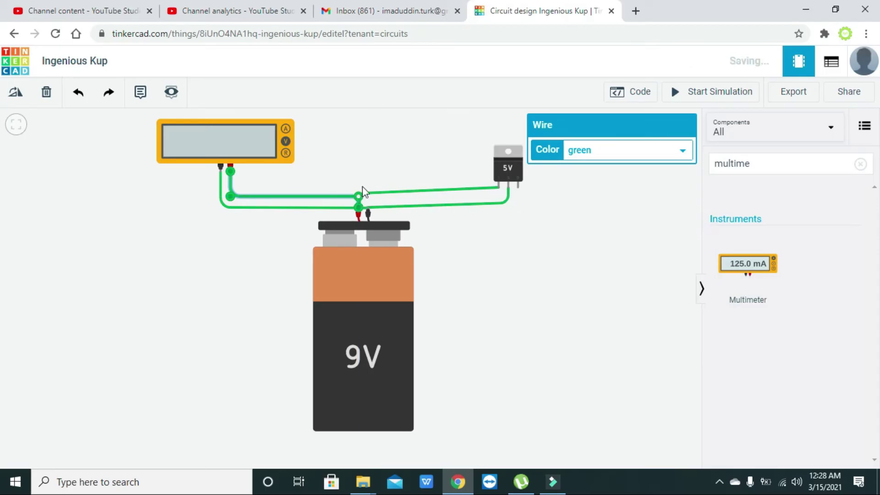
{"action": "left_click", "coordinate": [368, 151]}
Step: Recolor the battery-to-regulator negative wire and the multimeter's negative wire black
{"action": "left_click", "coordinate": [384, 207]}
{"action": "left_click_drag", "start_coordinate": [384, 208], "coordinate": [380, 210]}
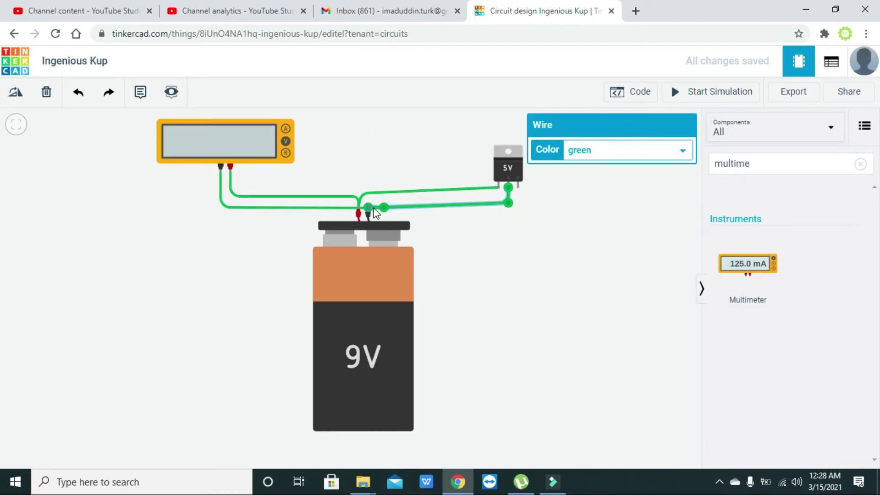
{"action": "left_click", "coordinate": [608, 162]}
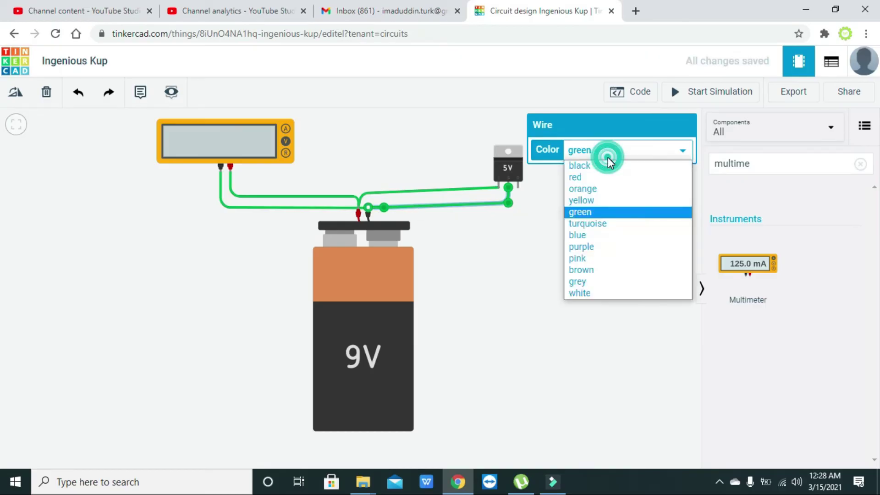
{"action": "left_click", "coordinate": [608, 165]}
{"action": "left_click", "coordinate": [560, 239]}
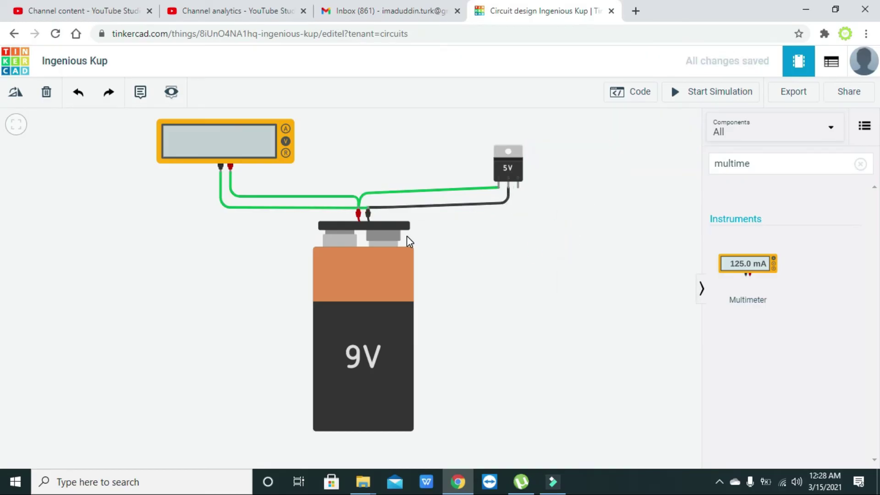
{"action": "left_click", "coordinate": [362, 207]}
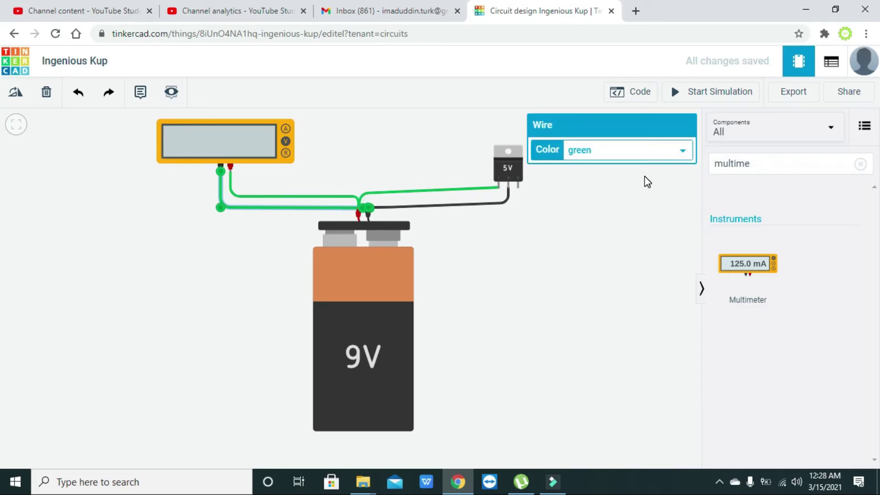
{"action": "left_click", "coordinate": [637, 149]}
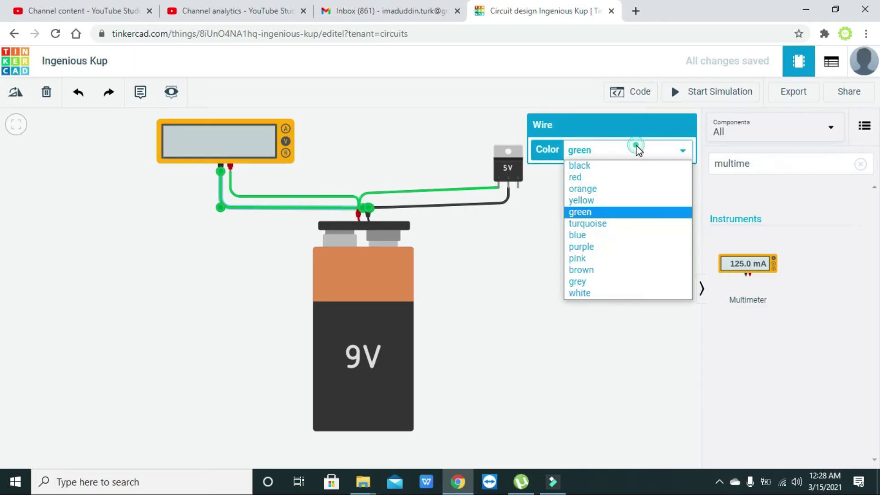
{"action": "left_click", "coordinate": [620, 170]}
{"action": "left_click", "coordinate": [601, 219]}
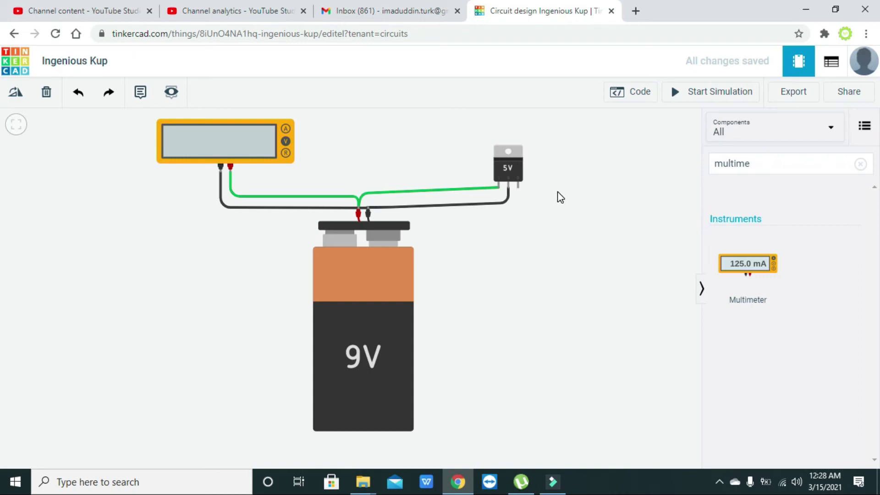
Step: Place a second multimeter right of the battery and wire its probes to both battery terminals
{"action": "left_click_drag", "start_coordinate": [761, 266], "coordinate": [623, 190]}
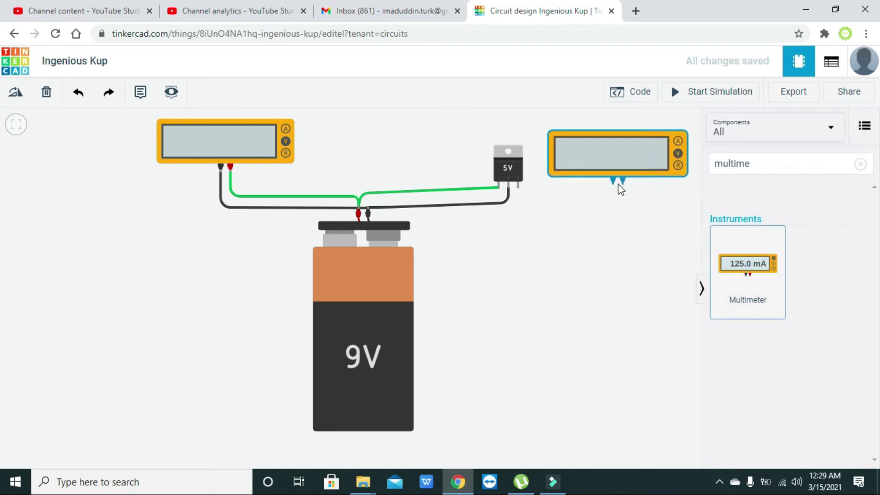
{"action": "left_click_drag", "start_coordinate": [623, 284], "coordinate": [622, 311]}
{"action": "left_click", "coordinate": [622, 311]}
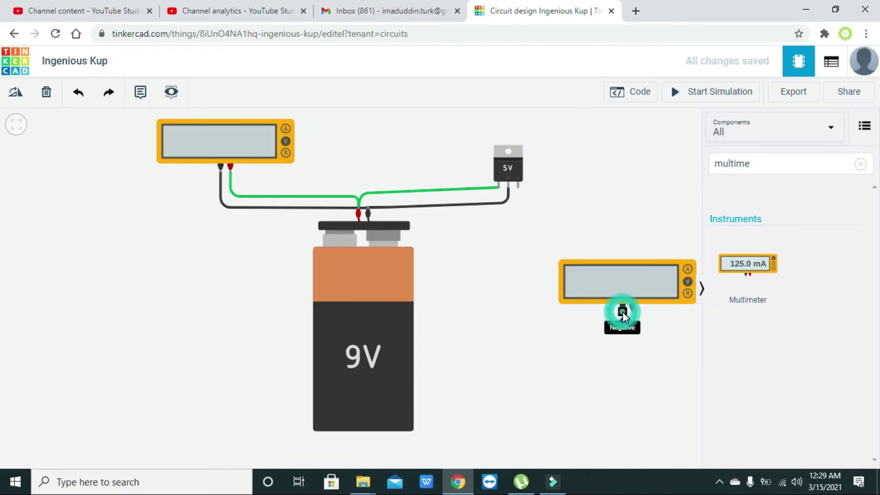
{"action": "left_click", "coordinate": [370, 210]}
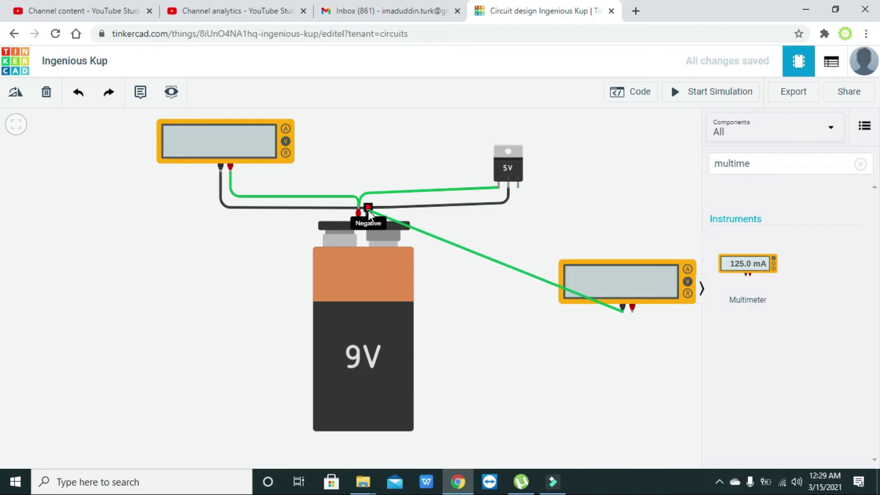
{"action": "left_click", "coordinate": [368, 210]}
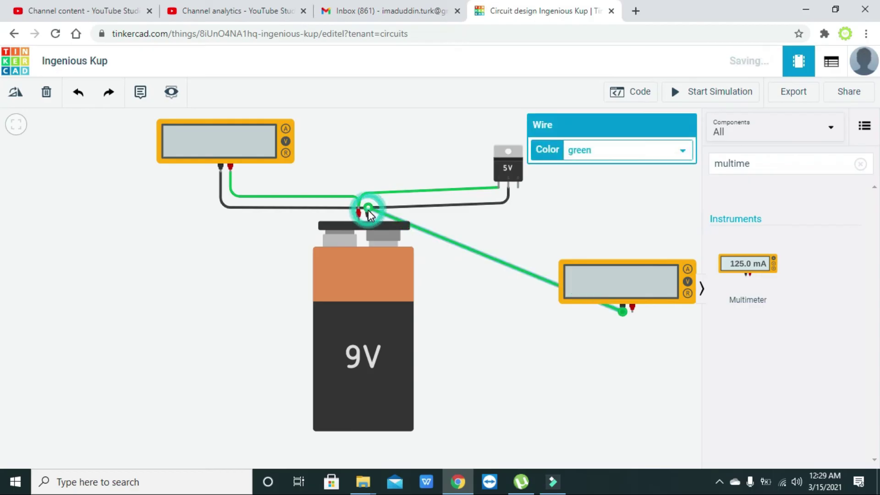
{"action": "left_click", "coordinate": [631, 314]}
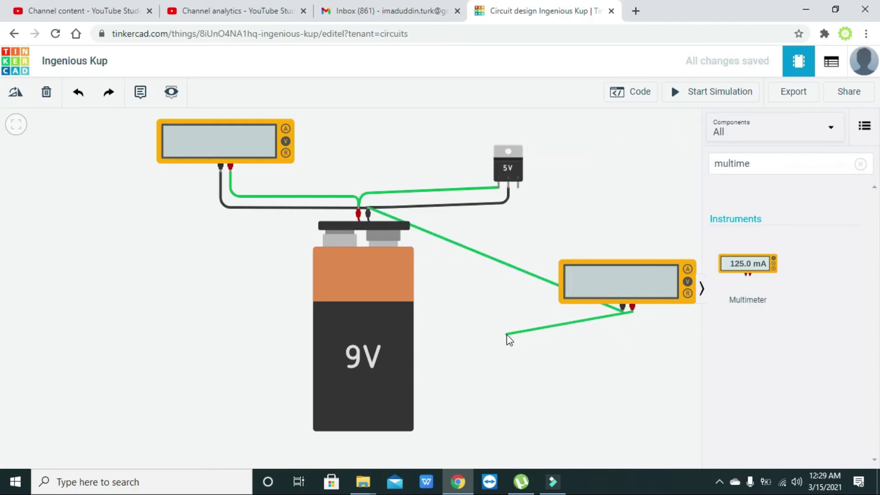
{"action": "left_click", "coordinate": [360, 210]}
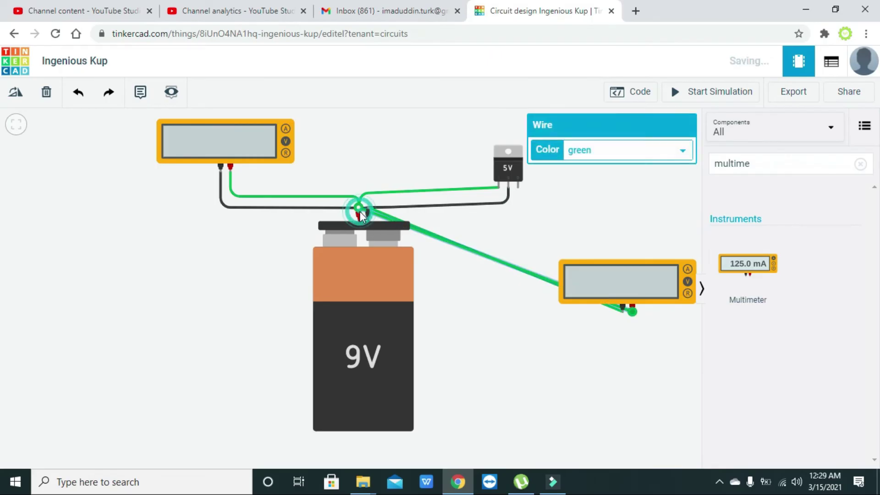
Step: Route the second multimeter's two leads side by side below the battery
{"action": "mouse_move", "coordinate": [513, 265]}
{"action": "left_mouse_down"}
{"action": "mouse_move", "coordinate": [490, 348]}
{"action": "mouse_move", "coordinate": [635, 363]}
{"action": "left_mouse_up"}
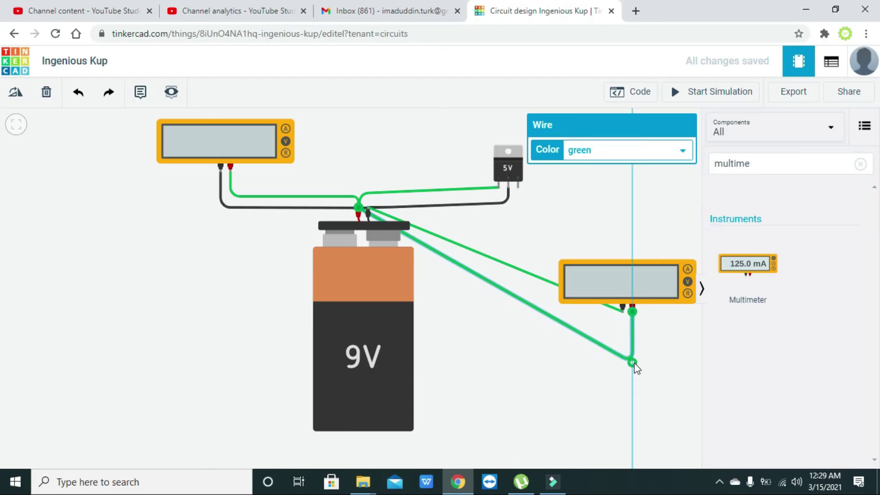
{"action": "left_click", "coordinate": [512, 298]}
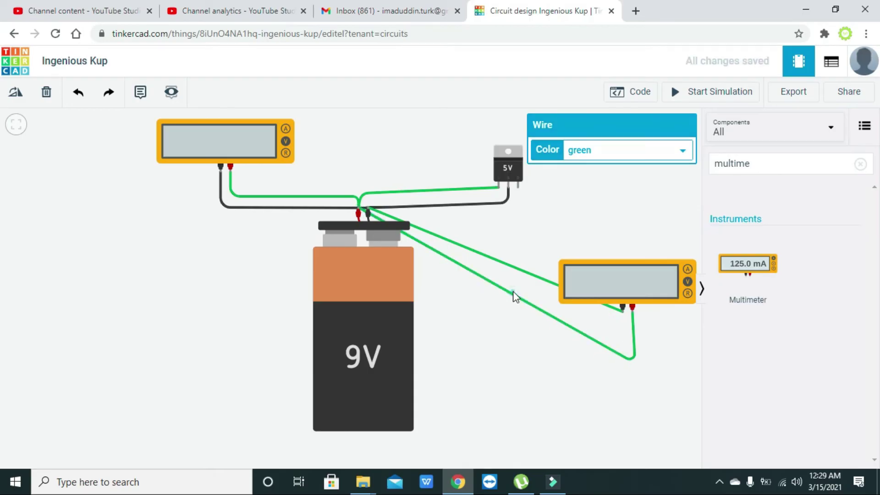
{"action": "left_click_drag", "start_coordinate": [513, 297], "coordinate": [448, 363]}
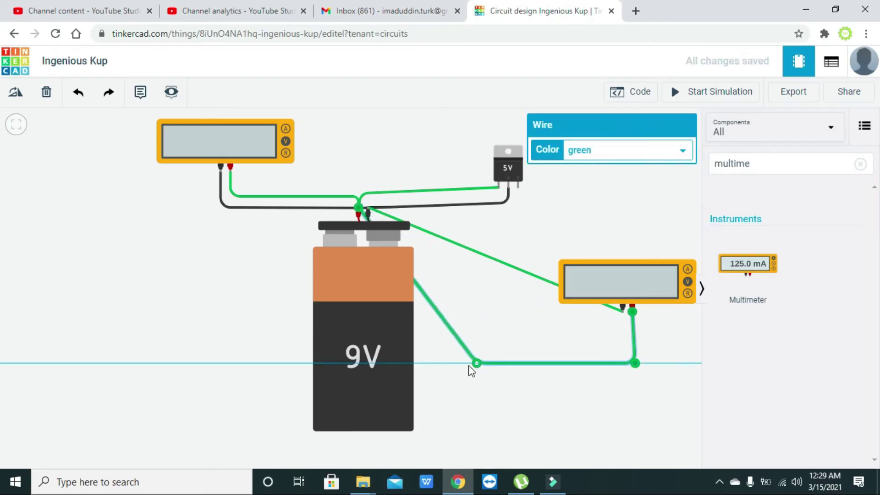
{"action": "left_click", "coordinate": [505, 264]}
{"action": "left_click_drag", "start_coordinate": [506, 262], "coordinate": [623, 356]}
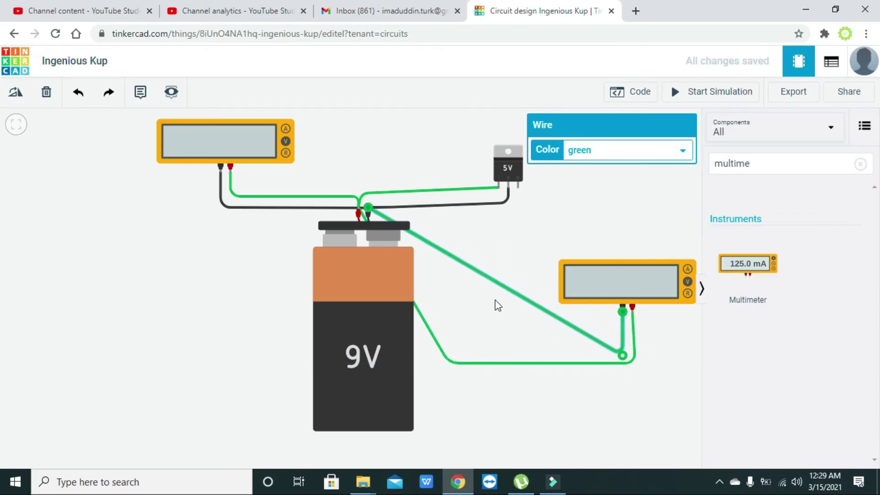
{"action": "mouse_move", "coordinate": [458, 259]}
{"action": "left_mouse_down"}
{"action": "mouse_move", "coordinate": [465, 350]}
{"action": "mouse_move", "coordinate": [457, 353]}
{"action": "left_mouse_up"}
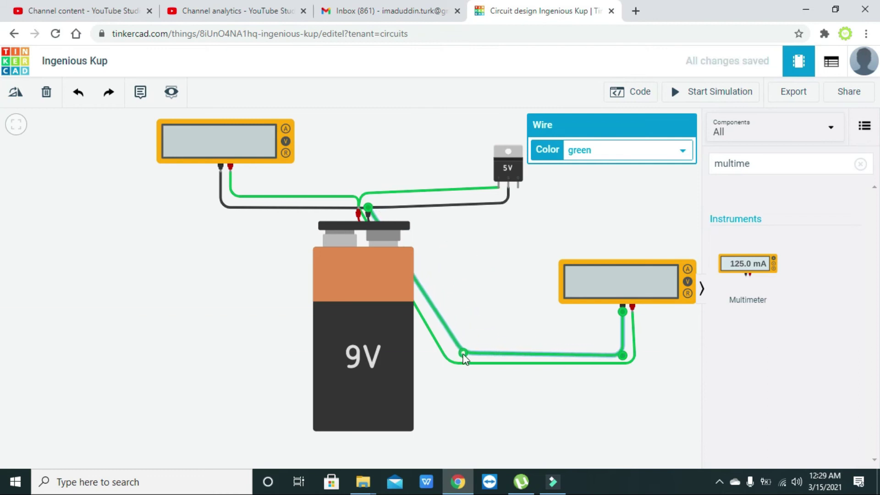
{"action": "left_click", "coordinate": [486, 332]}
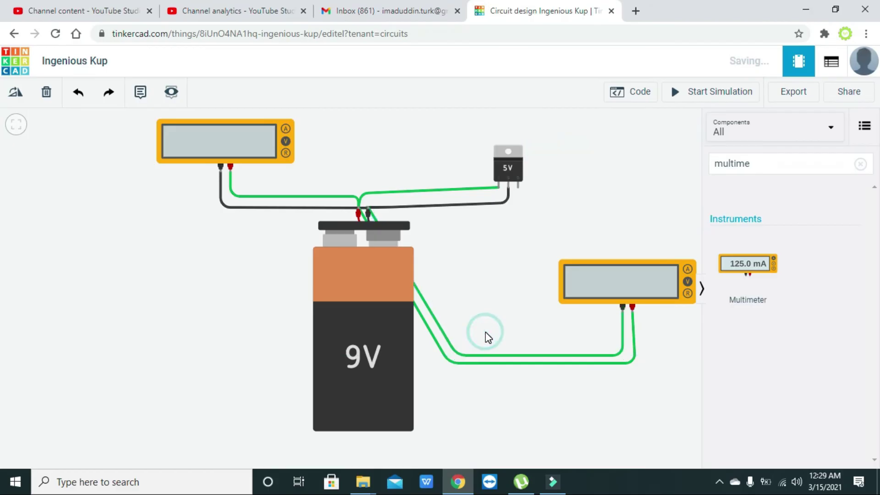
{"action": "left_click", "coordinate": [633, 361]}
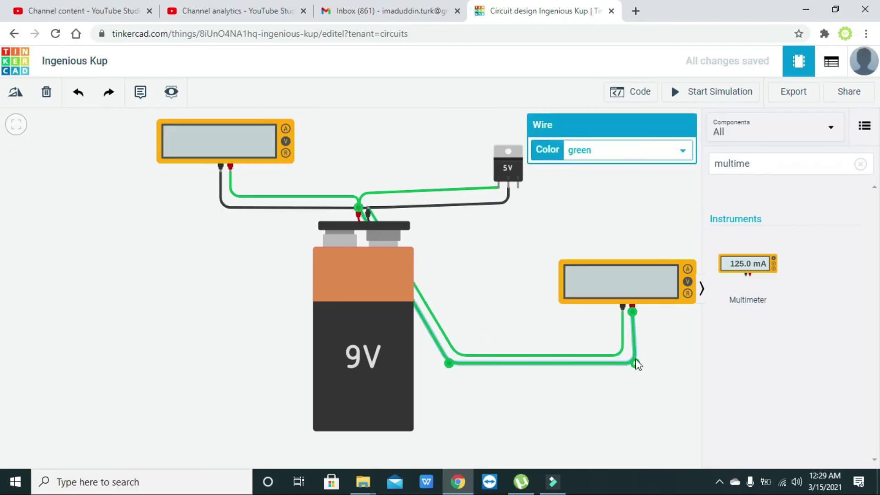
{"action": "left_click", "coordinate": [667, 360]}
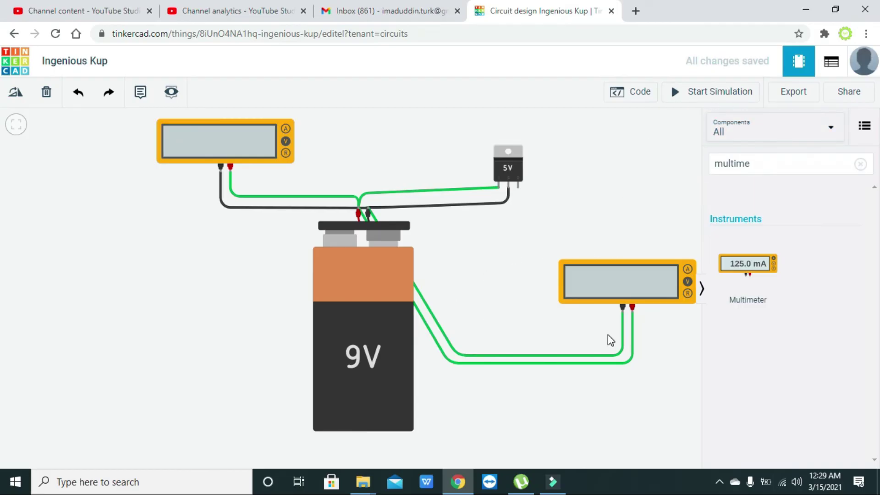
Step: Rewire the second meter's positive probe to the regulator output and start the simulation
{"action": "left_click", "coordinate": [633, 351]}
{"action": "key", "text": "Delete"}
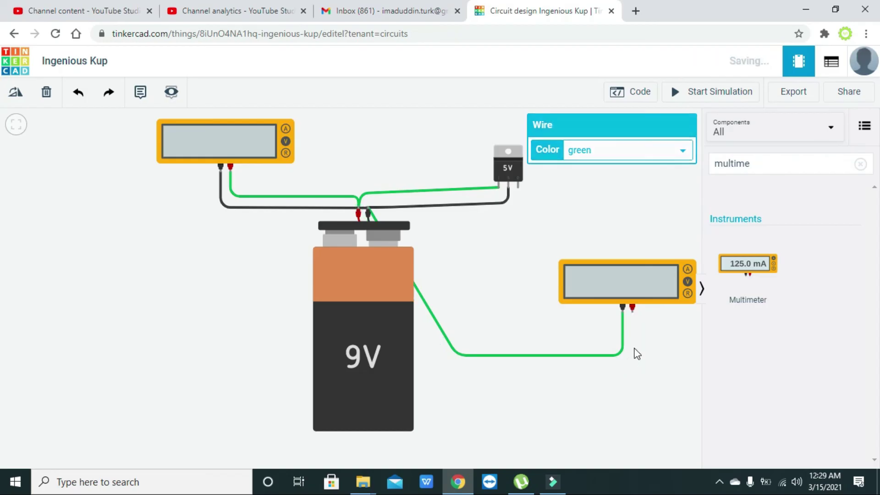
{"action": "left_click", "coordinate": [632, 312]}
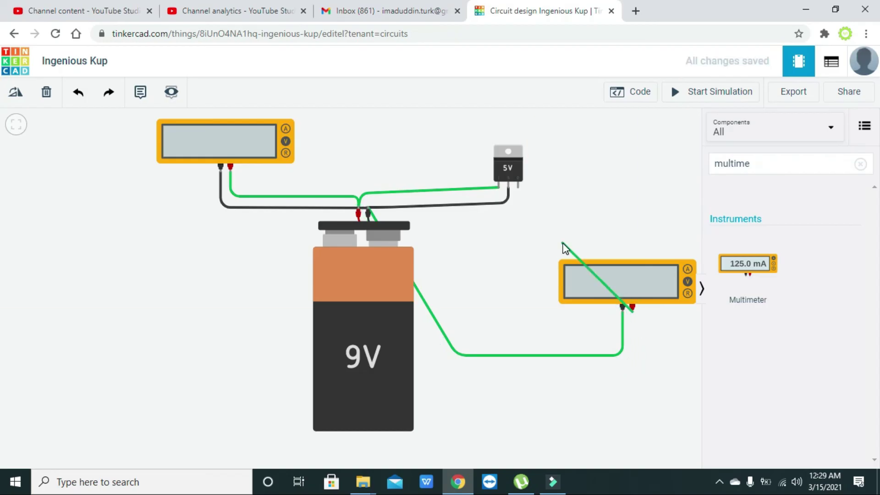
{"action": "left_click", "coordinate": [517, 188]}
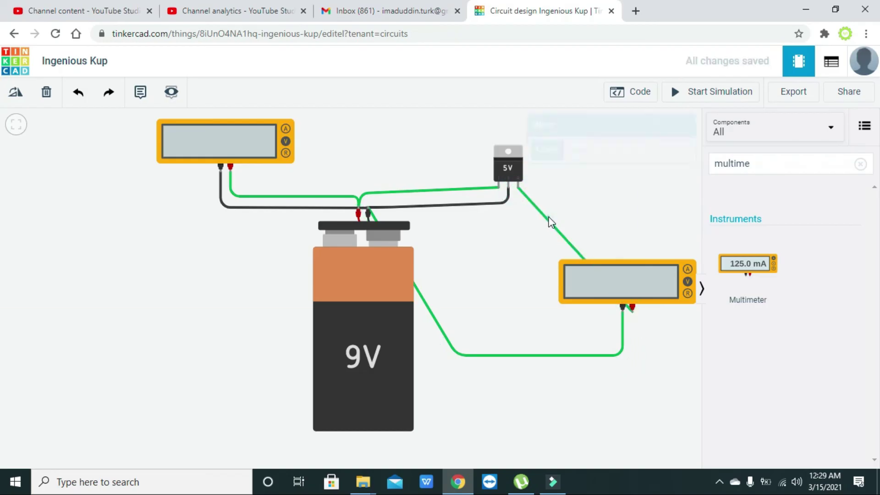
{"action": "left_click_drag", "start_coordinate": [548, 218], "coordinate": [629, 189]}
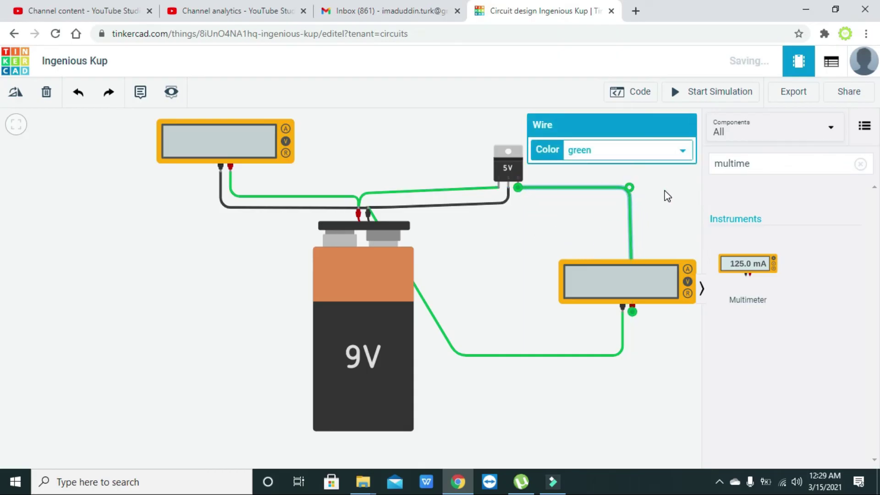
{"action": "left_click", "coordinate": [712, 97]}
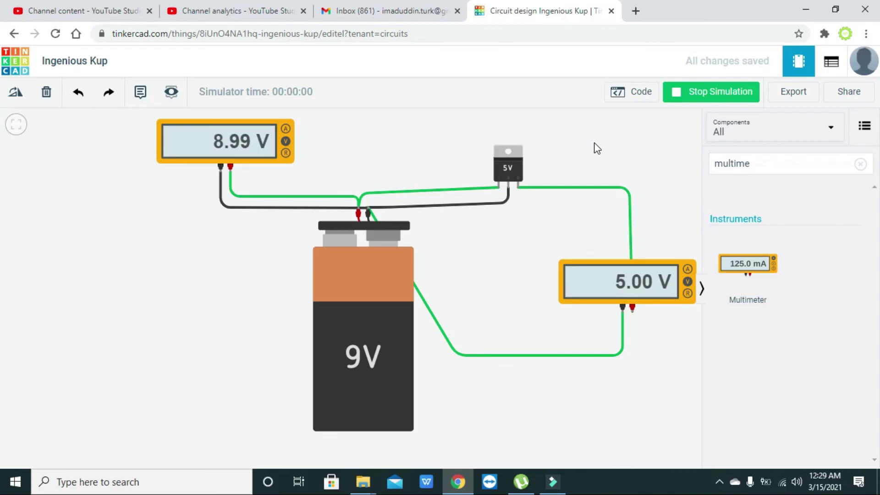
{"action": "mouse_move", "coordinate": [593, 128]}
{"action": "left_mouse_down"}
{"action": "mouse_move", "coordinate": [535, 242]}
{"action": "mouse_move", "coordinate": [475, 233]}
{"action": "left_mouse_up"}
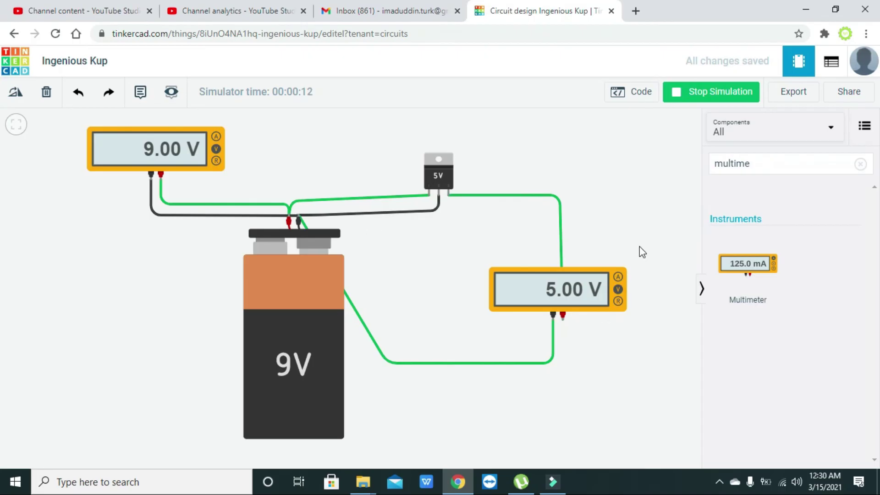
{"action": "left_click_drag", "start_coordinate": [401, 164], "coordinate": [398, 169]}
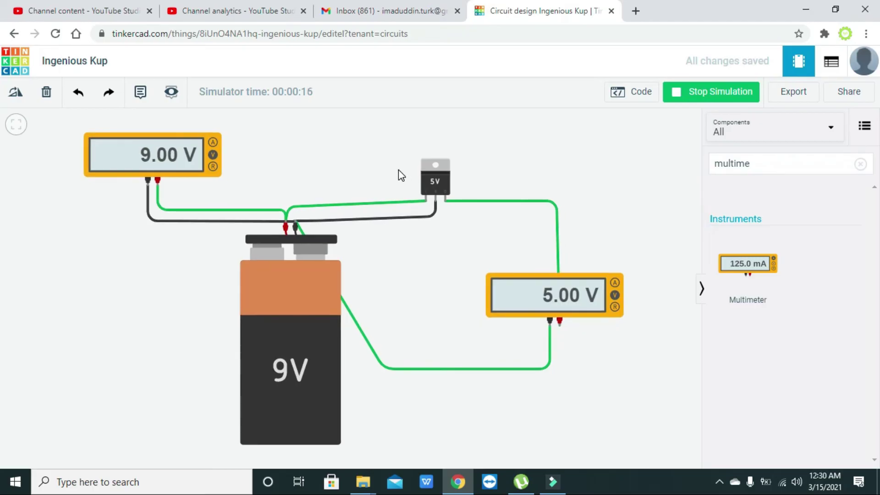